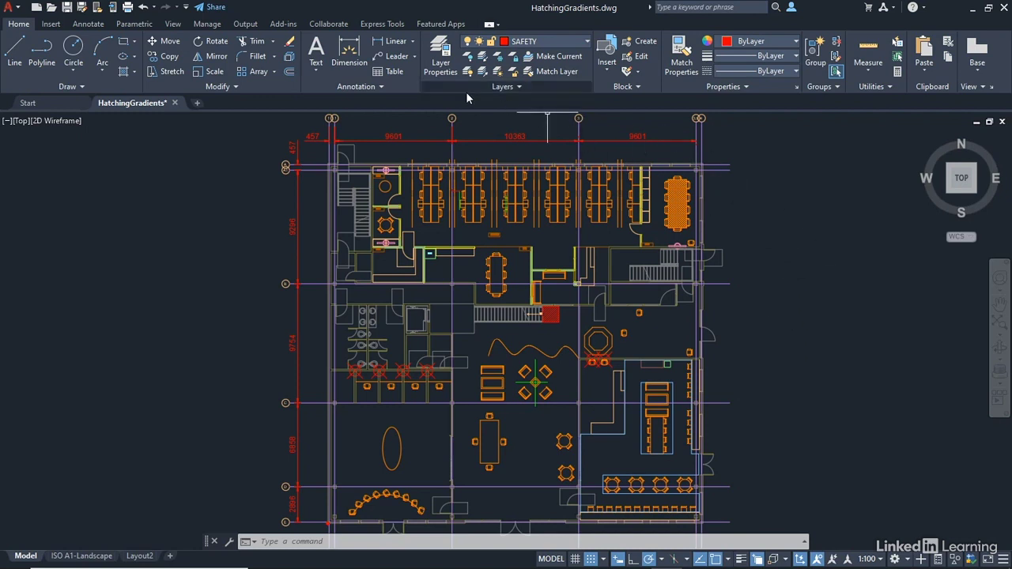
Create a new layer named GRADIENTS and set its colour to white
{"action": "left_click", "coordinate": [439, 64]}
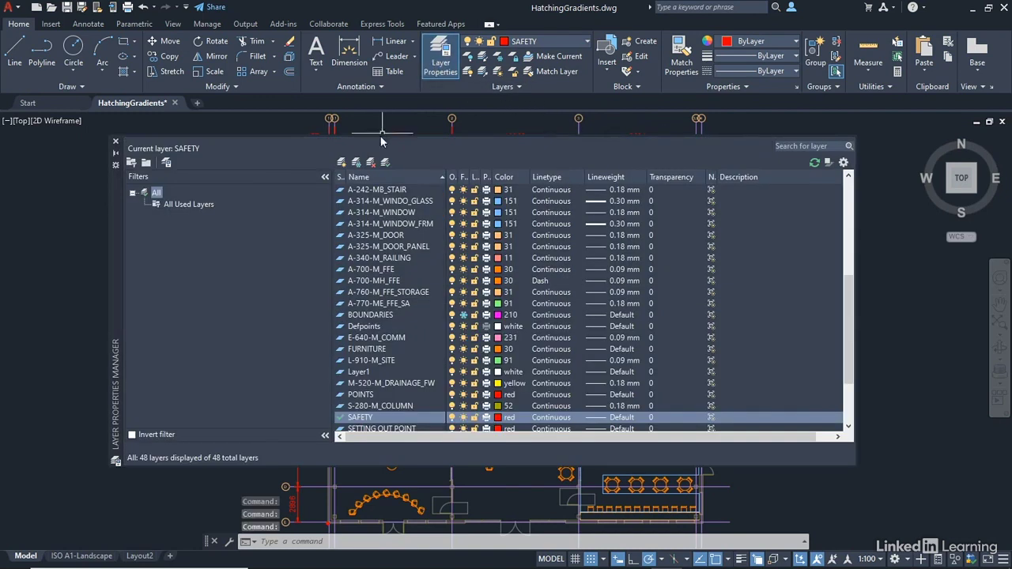
{"action": "left_click", "coordinate": [341, 162]}
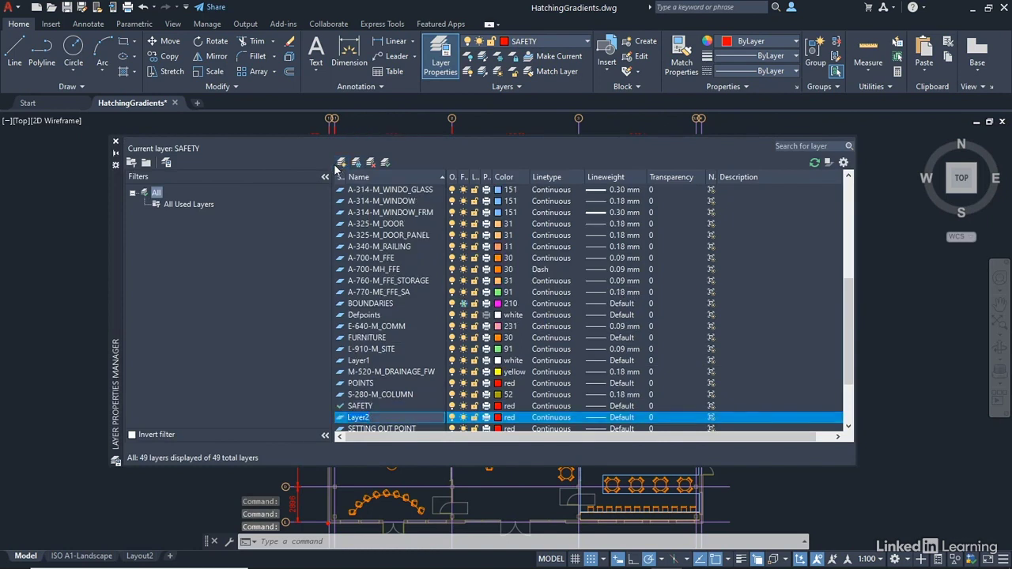
{"action": "type", "text": "GRADIENTS"}
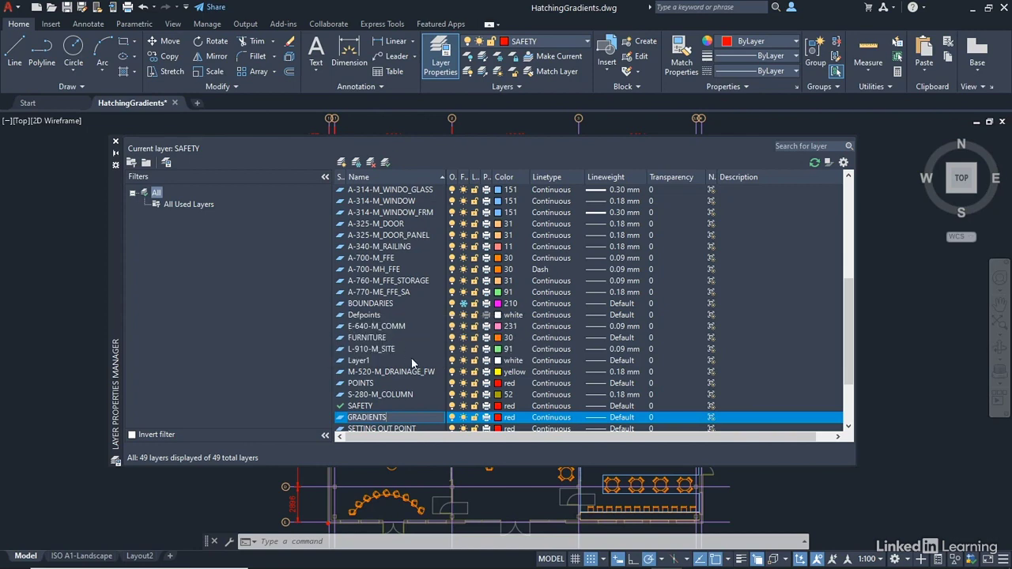
{"action": "left_click", "coordinate": [497, 417]}
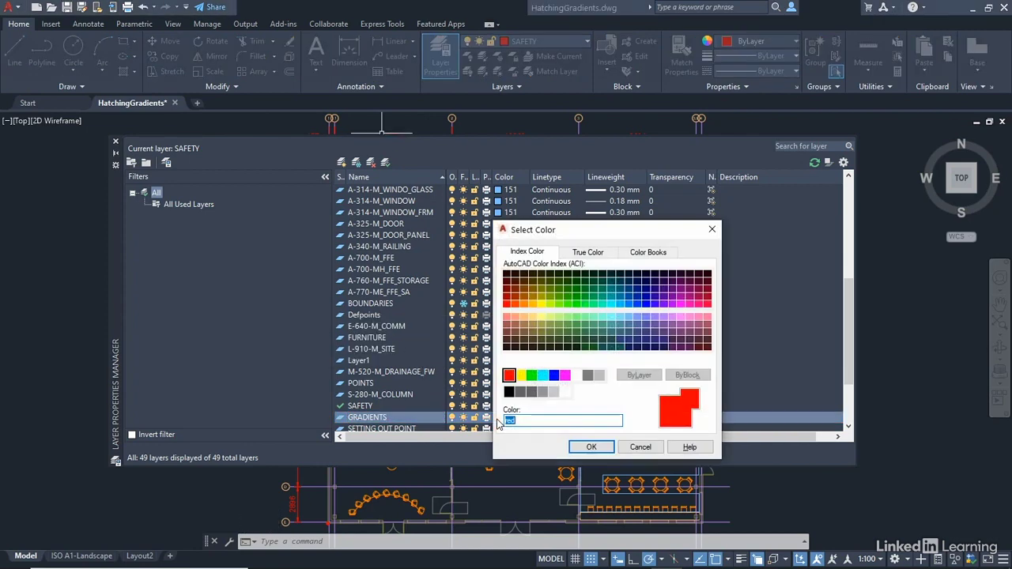
{"action": "left_click", "coordinate": [577, 378]}
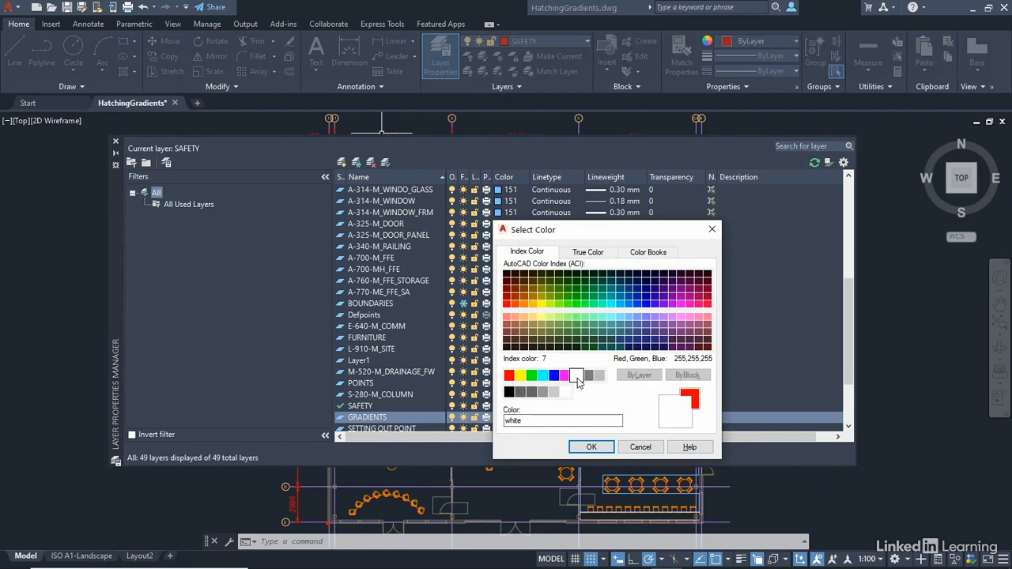
{"action": "left_click", "coordinate": [590, 447]}
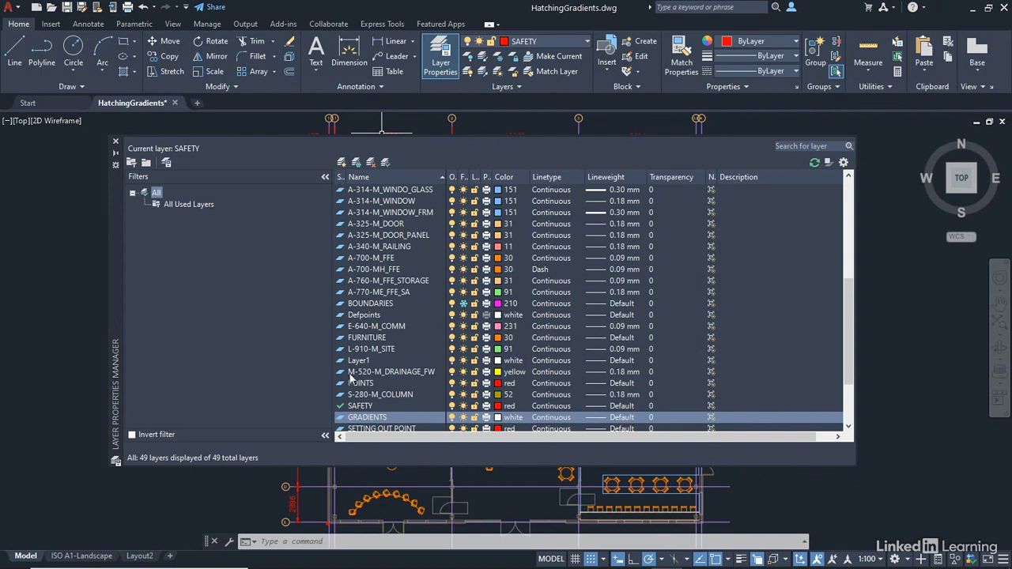
Make the GRADIENTS layer current and close the layer manager
{"action": "left_click", "coordinate": [376, 409]}
{"action": "left_click", "coordinate": [378, 418]}
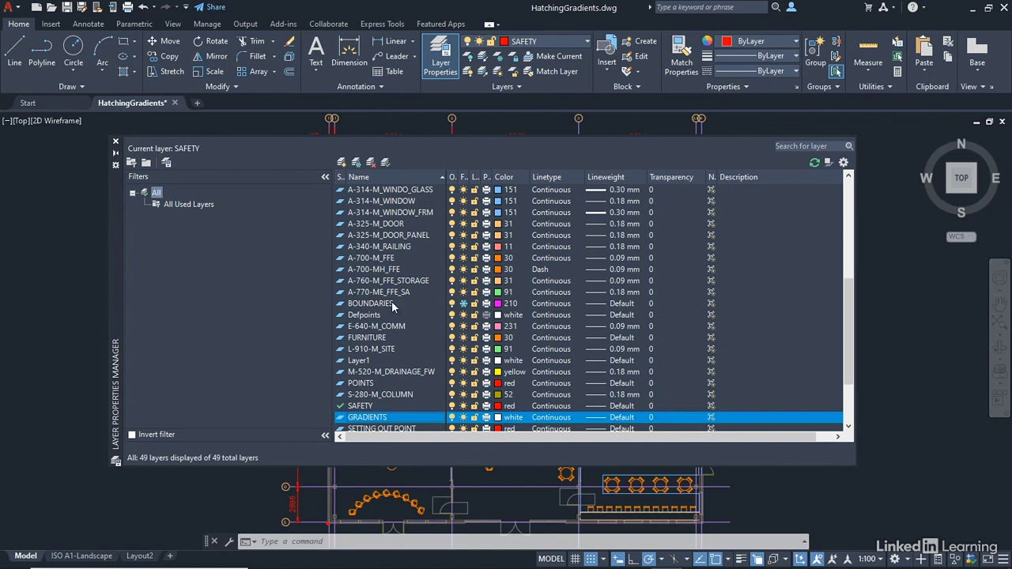
{"action": "left_click", "coordinate": [385, 163]}
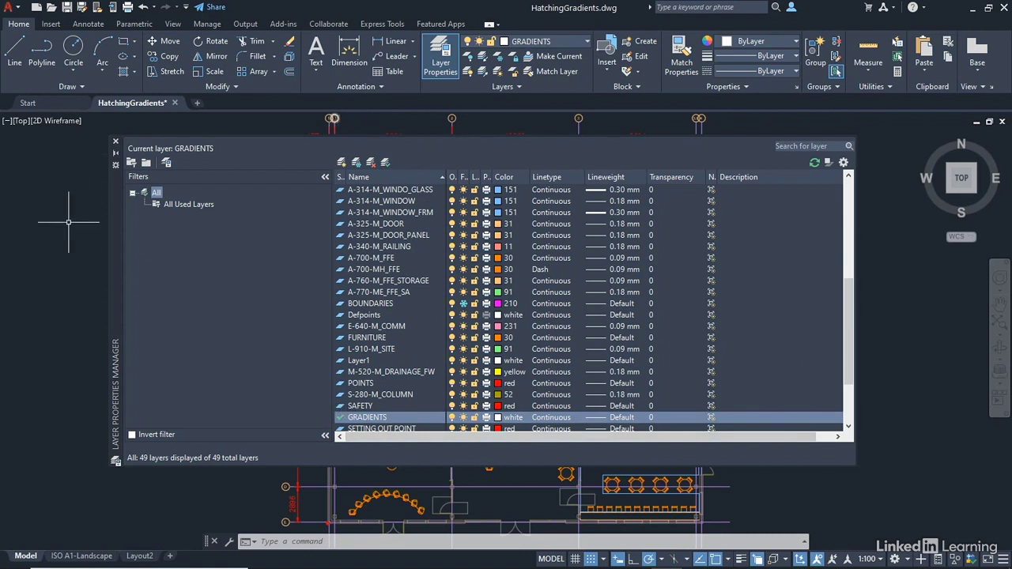
{"action": "left_click", "coordinate": [116, 149]}
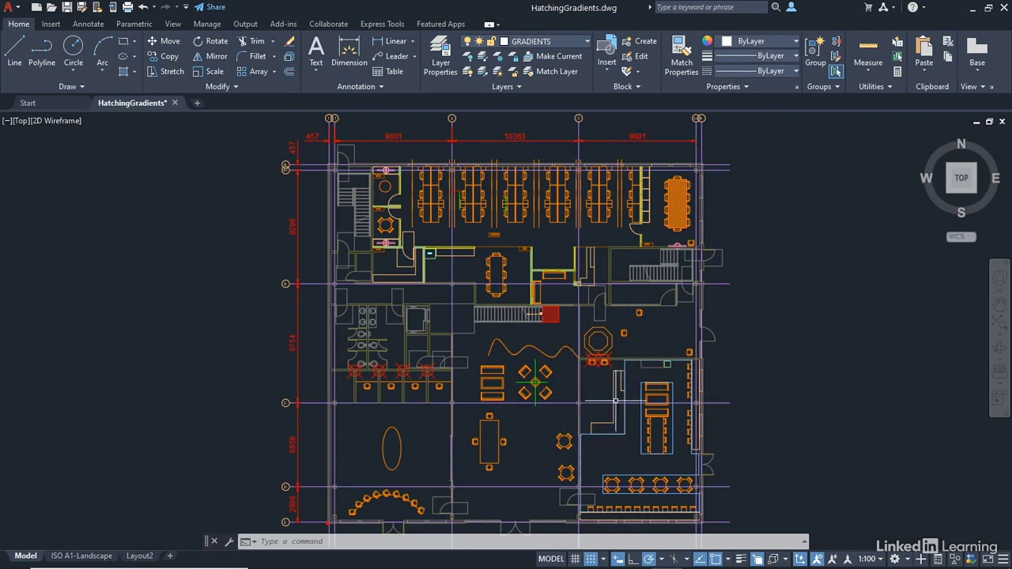
Regenerate the drawing while viewing the room with the L-shaped counter and the two red-marked chairs
{"action": "scroll", "coordinate": [597, 392], "scroll_direction": "up", "scroll_amount": 5}
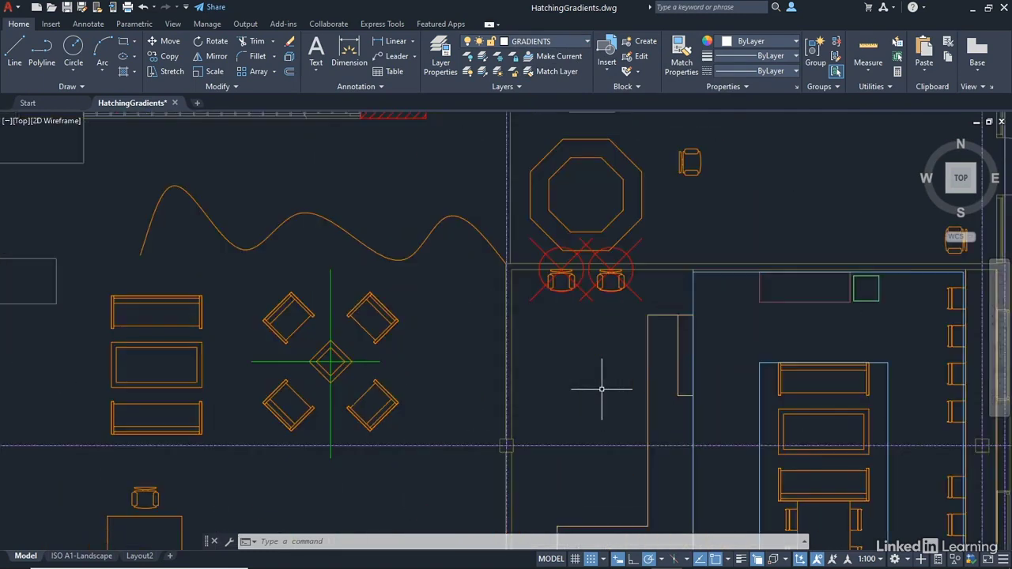
{"action": "mouse_move", "coordinate": [584, 366]}
{"action": "middle_mouse_down"}
{"action": "mouse_move", "coordinate": [574, 291]}
{"action": "mouse_move", "coordinate": [549, 258]}
{"action": "middle_mouse_up"}
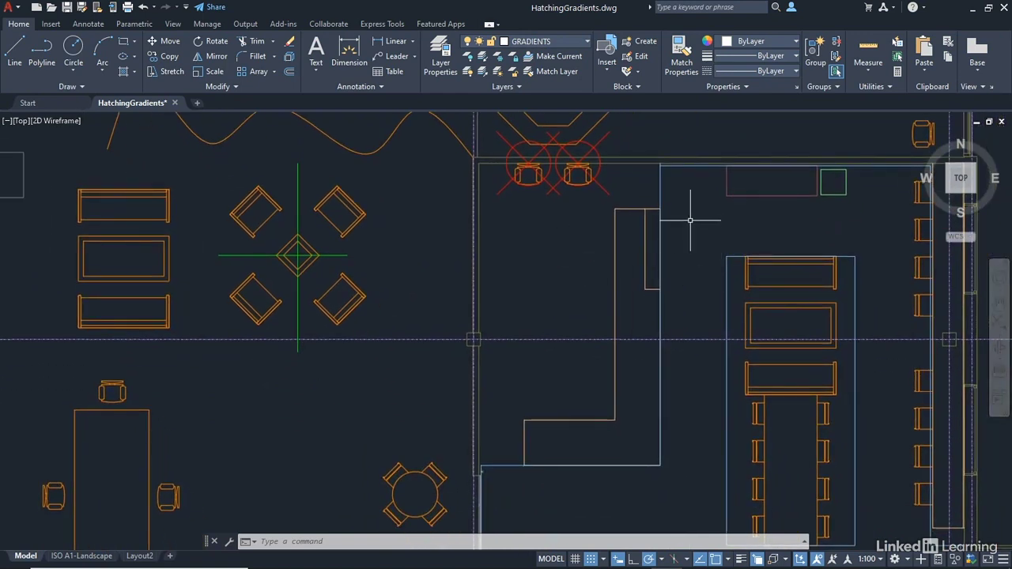
{"action": "type", "text": "regen"}
{"action": "key", "text": "Return"}
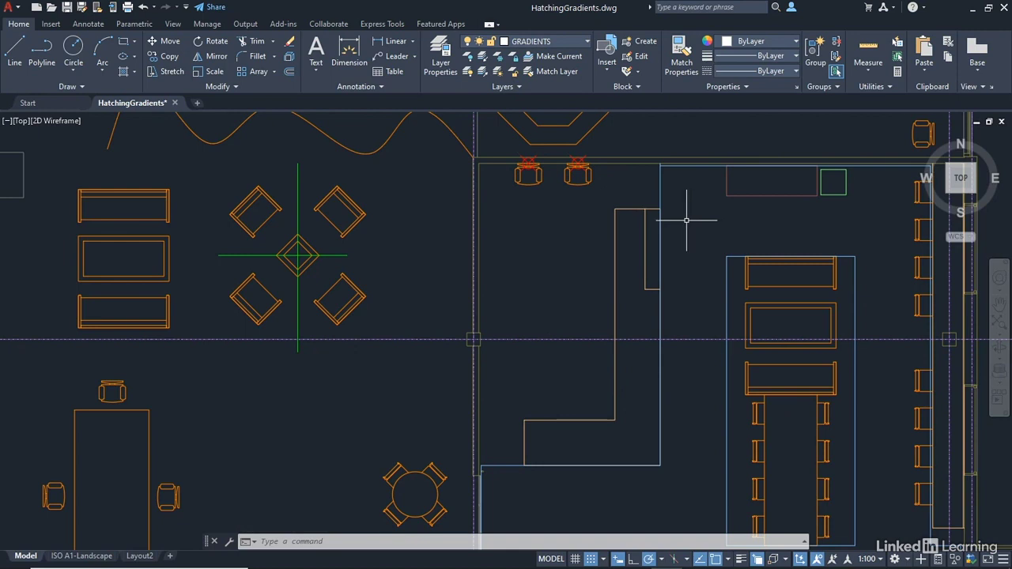
Freeze the POINTS layer and turn off selection cycling
{"action": "left_click", "coordinate": [571, 44]}
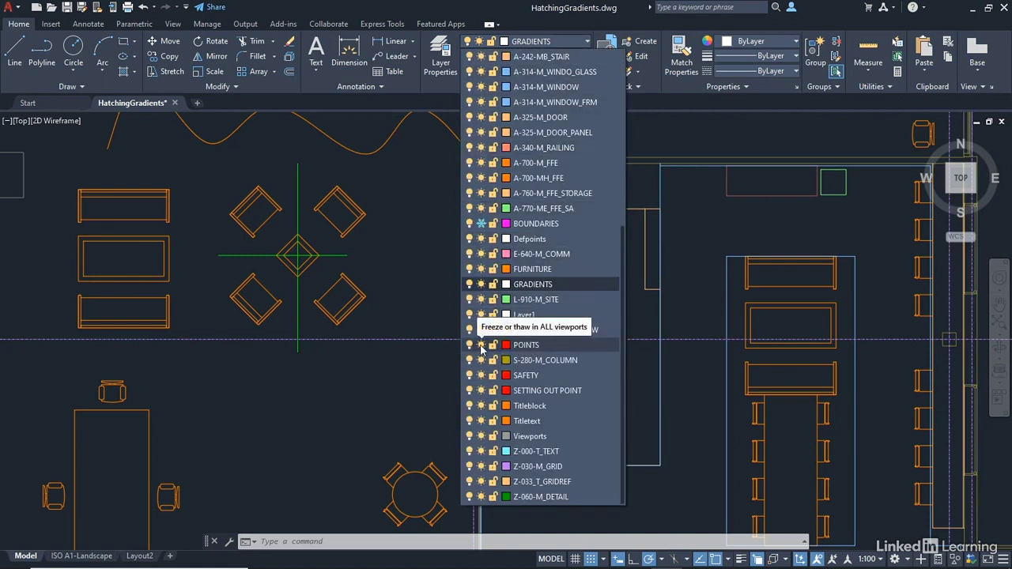
{"action": "left_click", "coordinate": [481, 346]}
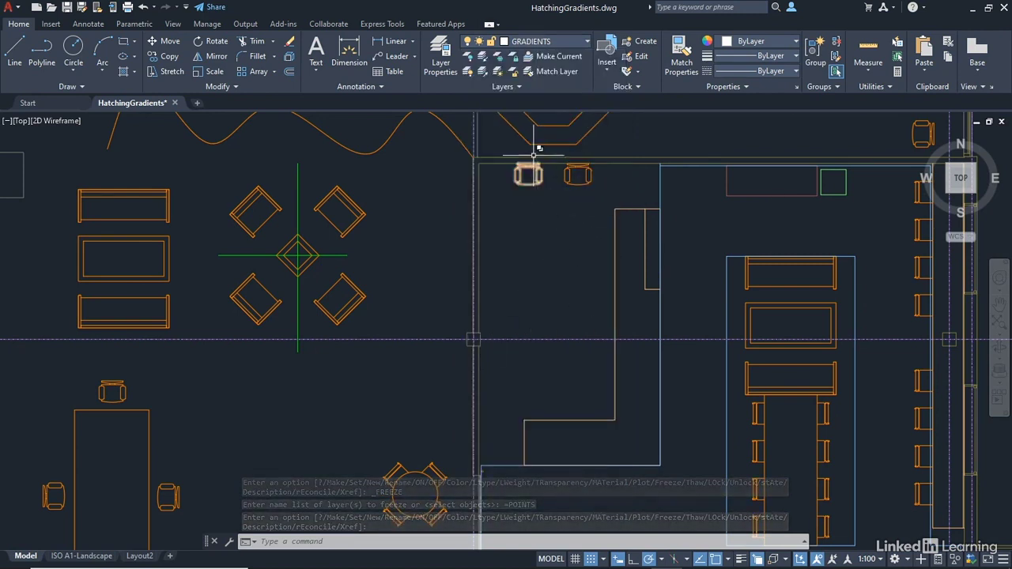
{"action": "left_click", "coordinate": [757, 558]}
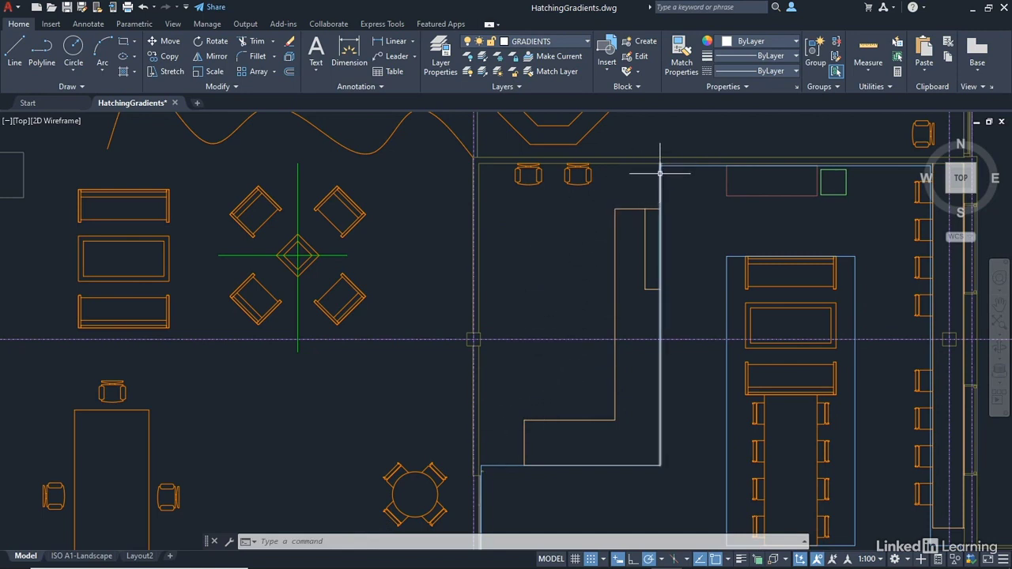
Freeze the grid layers Z-030-M_GRID and Z-033_T_GRIDREF
{"action": "mouse_move", "coordinate": [660, 173]}
{"action": "scroll", "coordinate": [659, 173], "scroll_direction": "up", "scroll_amount": 8}
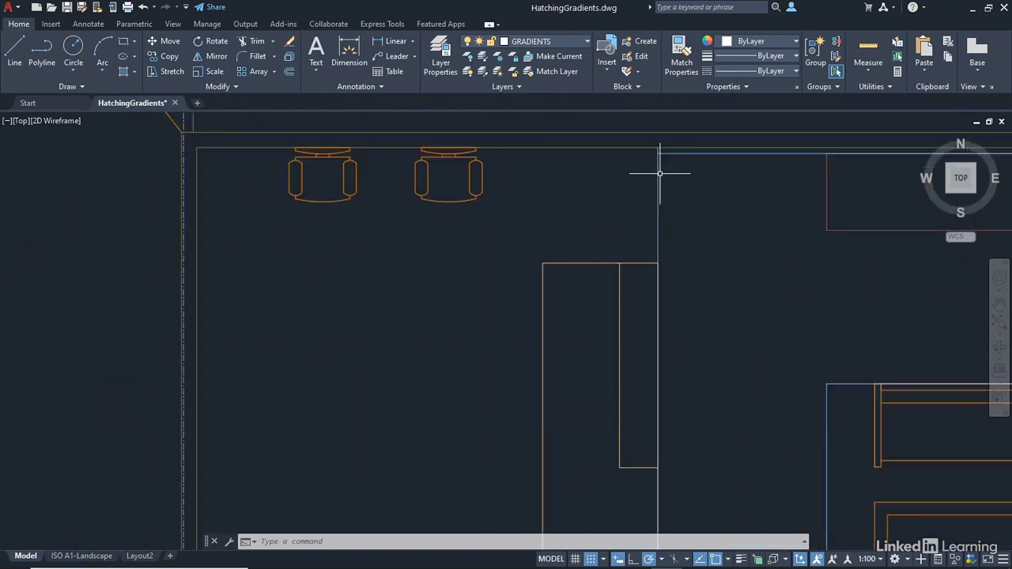
{"action": "mouse_move", "coordinate": [678, 167]}
{"action": "middle_mouse_down"}
{"action": "mouse_move", "coordinate": [694, 217]}
{"action": "mouse_move", "coordinate": [692, 283]}
{"action": "middle_mouse_up"}
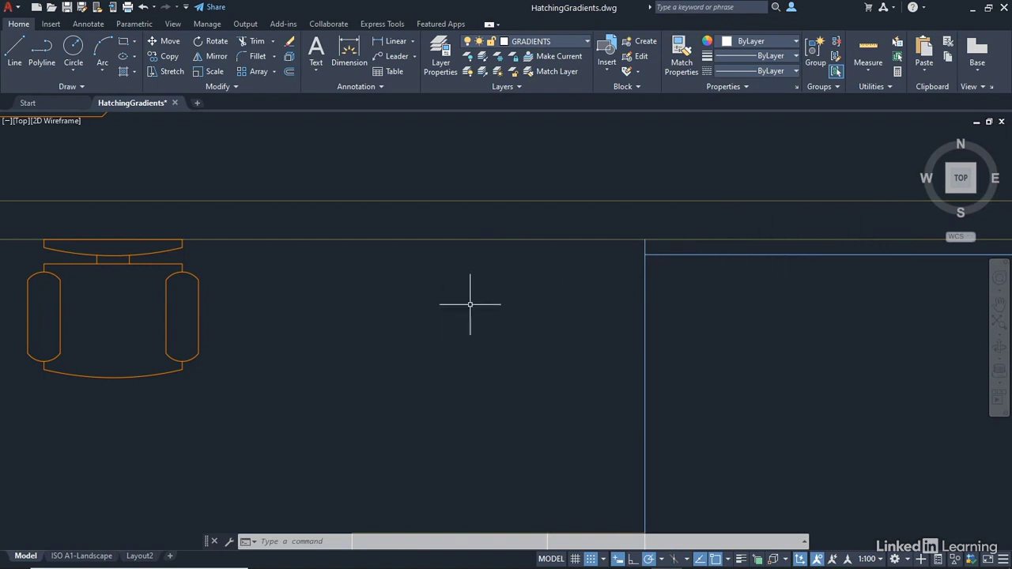
{"action": "scroll", "coordinate": [478, 290], "scroll_direction": "down", "scroll_amount": 4}
{"action": "mouse_move", "coordinate": [374, 412]}
{"action": "middle_mouse_down"}
{"action": "mouse_move", "coordinate": [502, 277]}
{"action": "mouse_move", "coordinate": [484, 292]}
{"action": "mouse_move", "coordinate": [519, 322]}
{"action": "middle_mouse_up"}
{"action": "scroll", "coordinate": [502, 277], "scroll_direction": "down", "scroll_amount": 2}
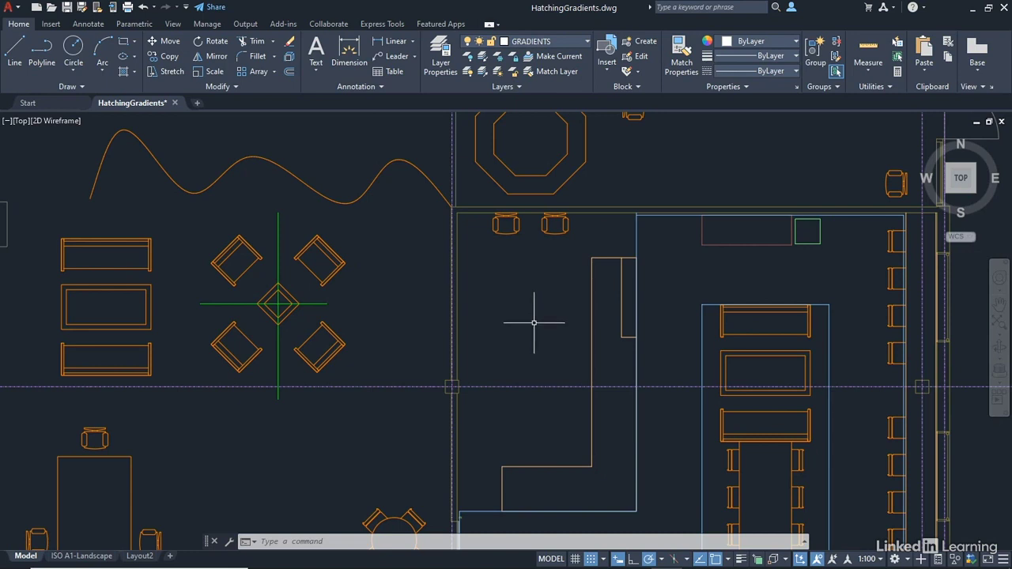
{"action": "left_click", "coordinate": [562, 47]}
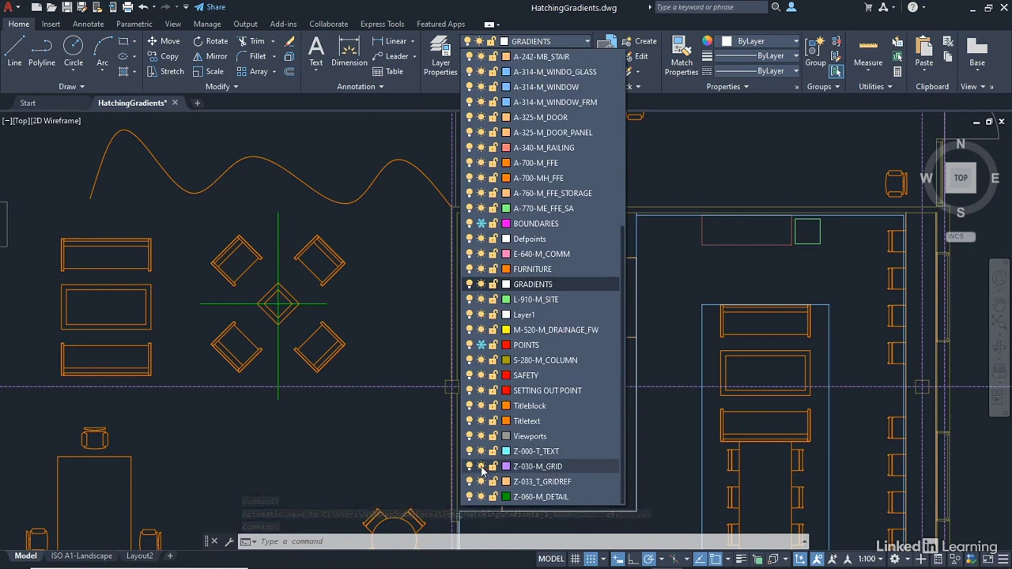
{"action": "left_click", "coordinate": [481, 468]}
{"action": "left_click", "coordinate": [481, 484]}
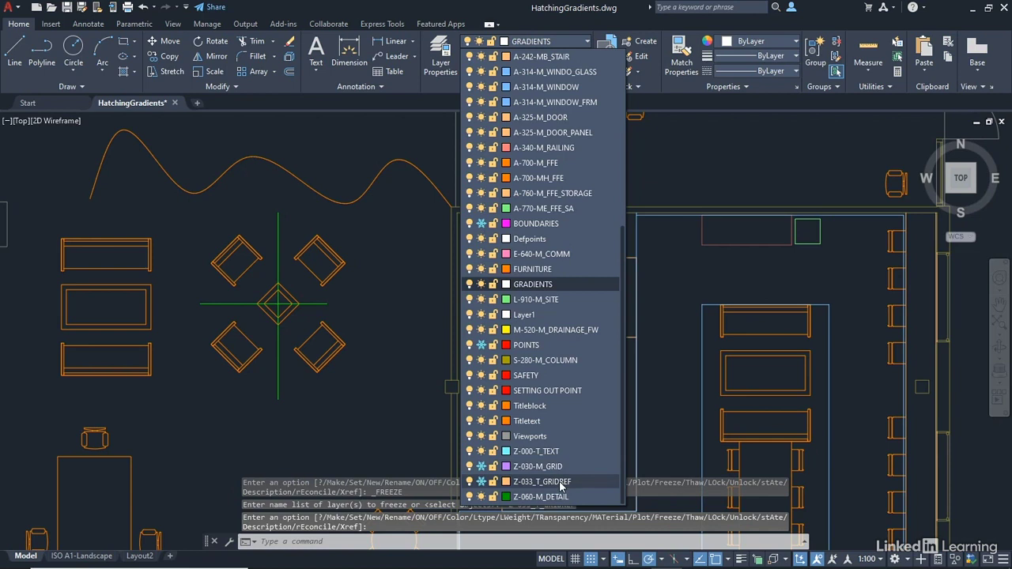
{"action": "key", "text": "Escape"}
{"action": "key", "text": "Escape"}
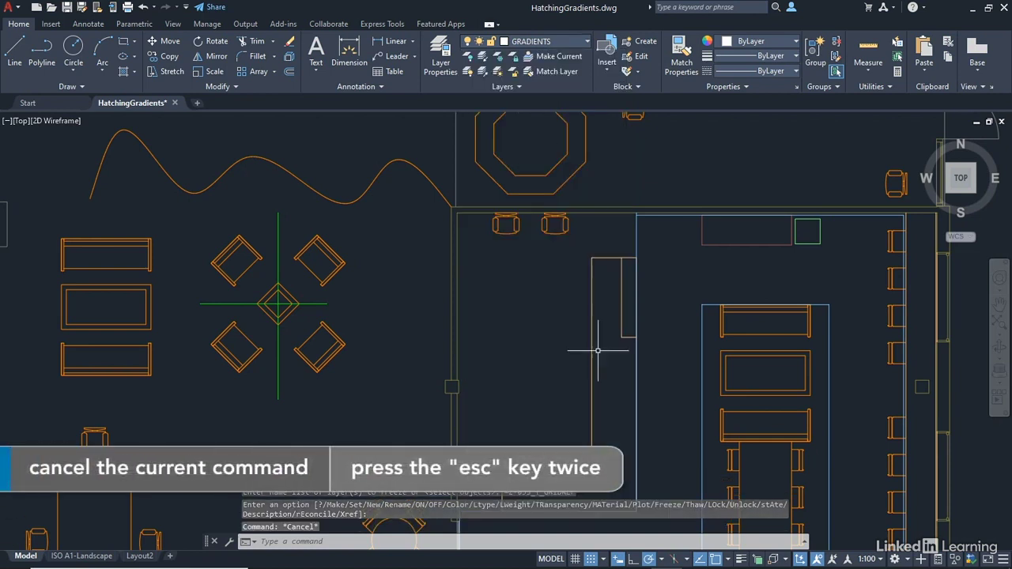
Start a Gradient fill for the room with the L-shaped counter, keeping Gradient as the hatch type
{"action": "scroll", "coordinate": [500, 326], "scroll_direction": "down", "scroll_amount": 2}
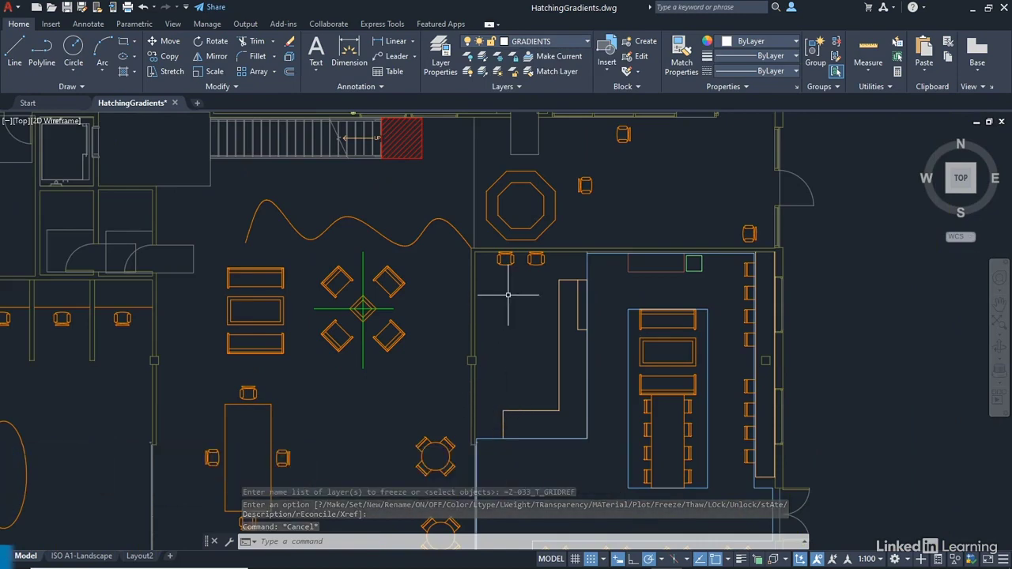
{"action": "scroll", "coordinate": [510, 300], "scroll_direction": "up", "scroll_amount": 2}
{"action": "middle_click_drag", "start_coordinate": [525, 343], "coordinate": [493, 315]}
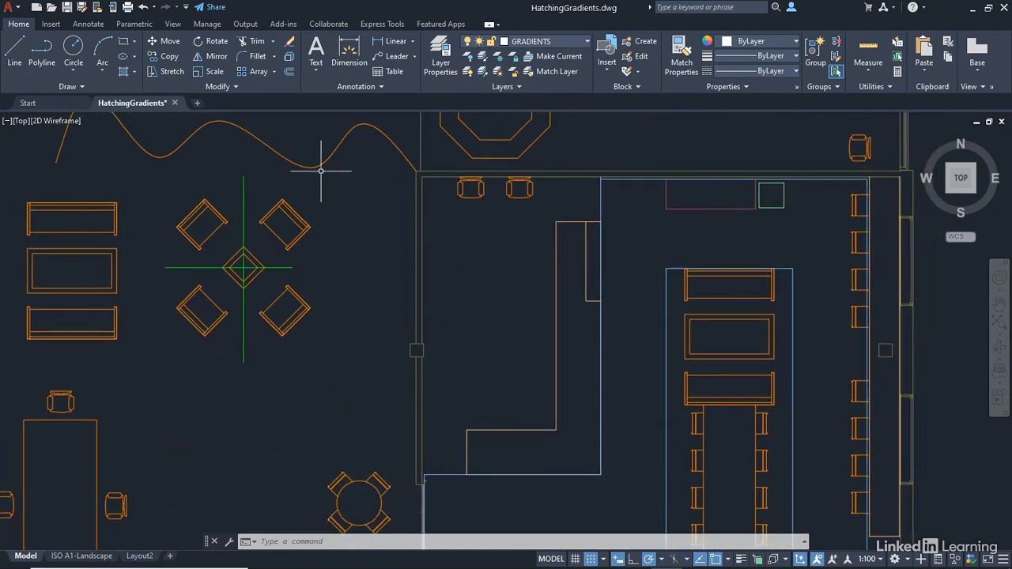
{"action": "left_click", "coordinate": [134, 73]}
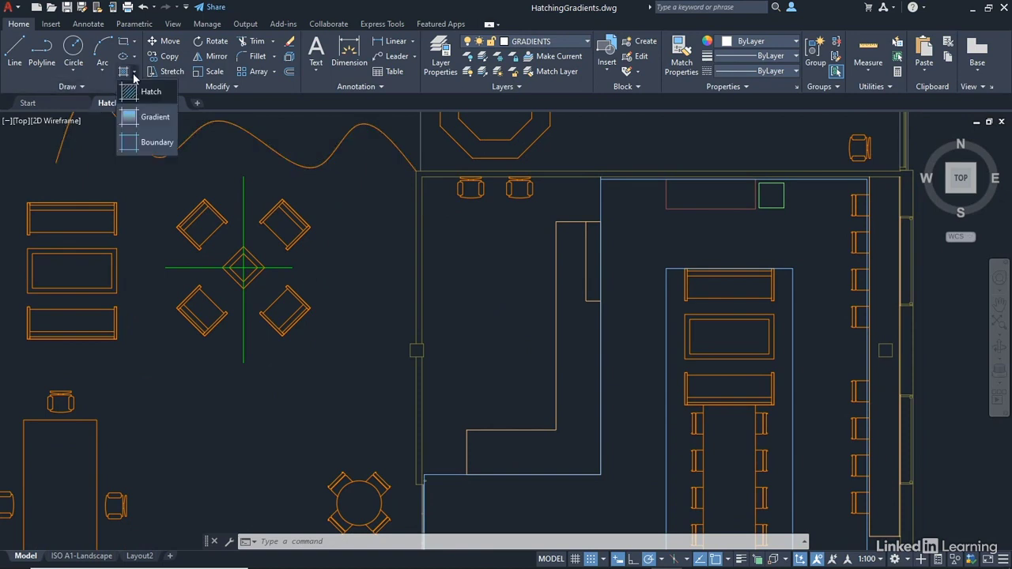
{"action": "left_click", "coordinate": [147, 117]}
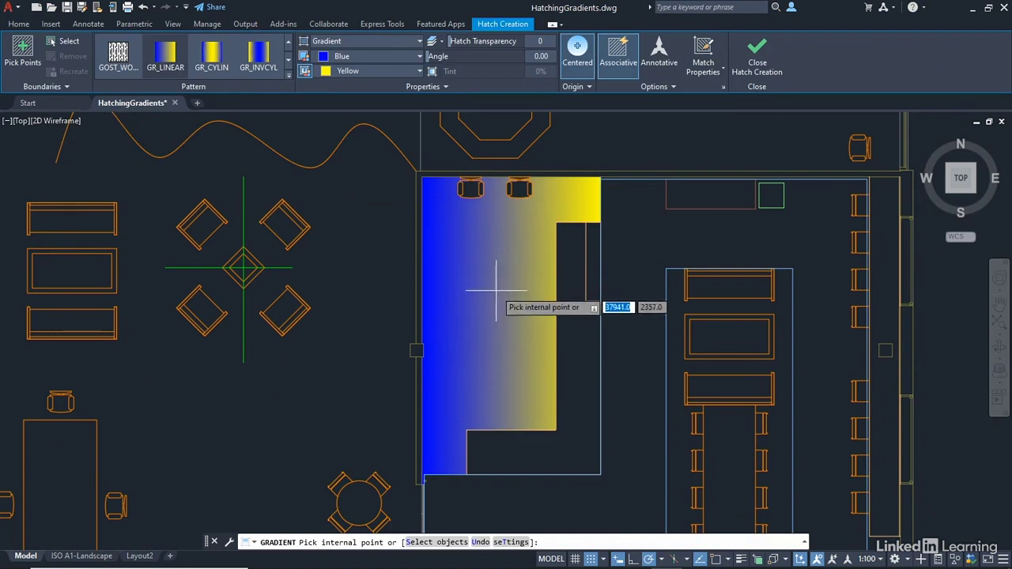
{"action": "left_click", "coordinate": [360, 44]}
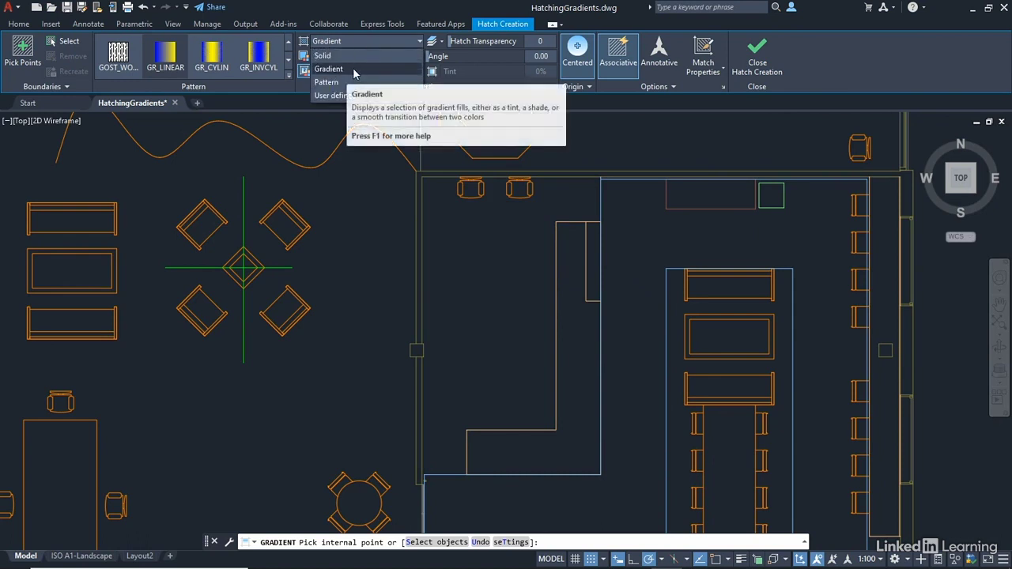
{"action": "left_click", "coordinate": [354, 70]}
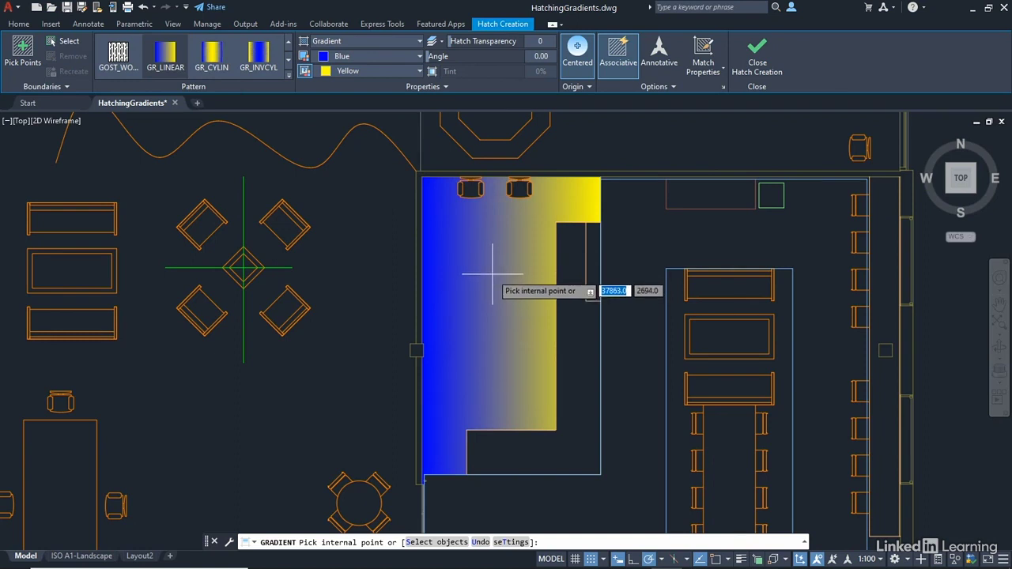
Set the first gradient colour to grey 147,149,152 and the second to blue 39,118,187
{"action": "left_click", "coordinate": [419, 56]}
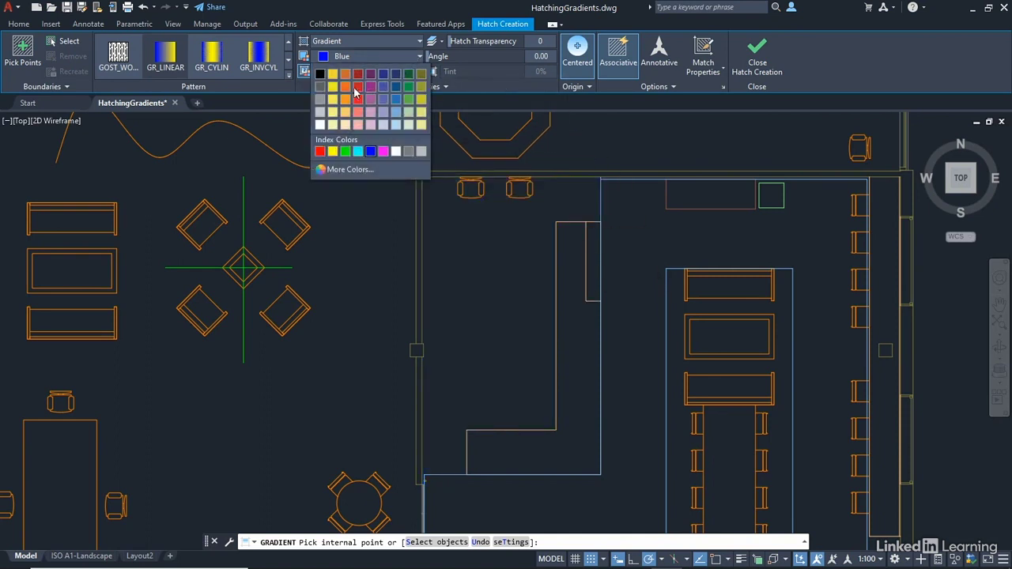
{"action": "left_click", "coordinate": [319, 100]}
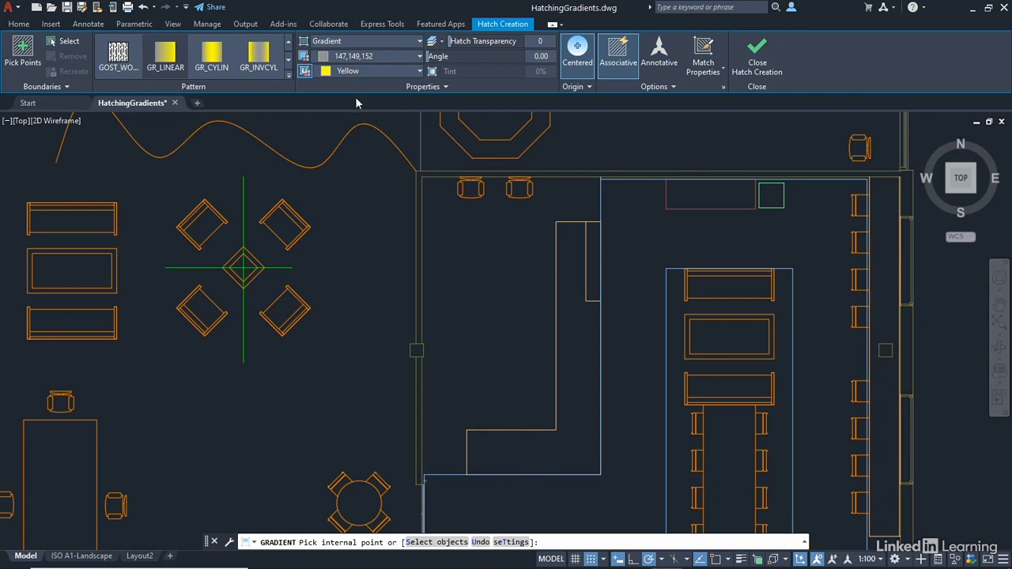
{"action": "left_click", "coordinate": [419, 71]}
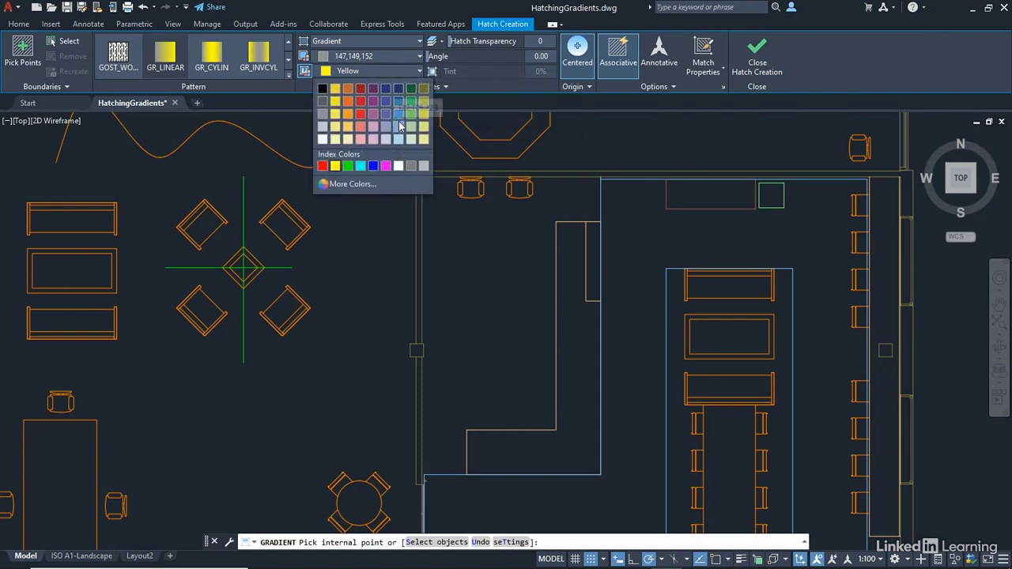
{"action": "left_click", "coordinate": [398, 101]}
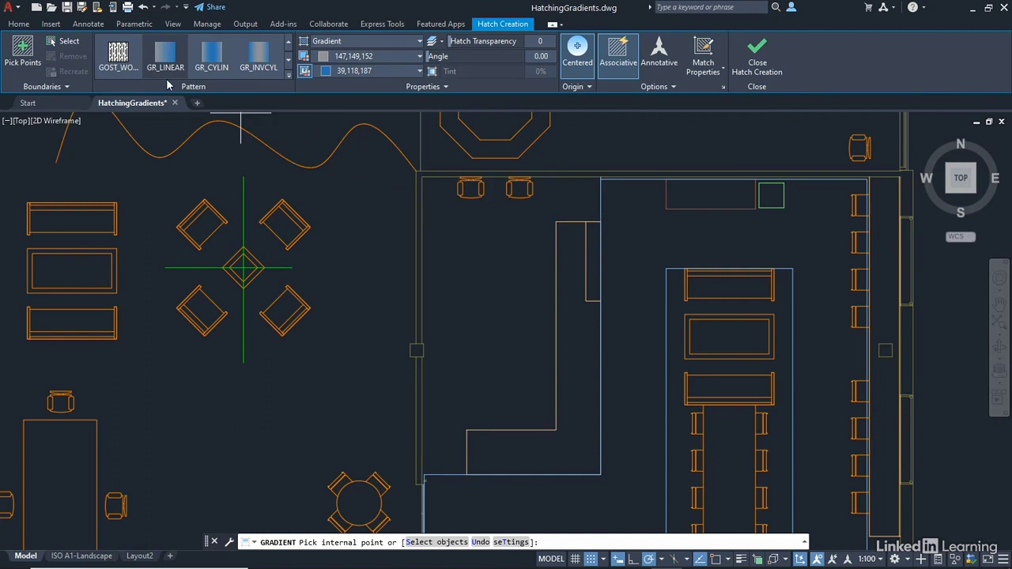
Preview the GR_CYLIN gradient in the room, and set the gradient pattern to GR_INVCUR
{"action": "left_click", "coordinate": [206, 69]}
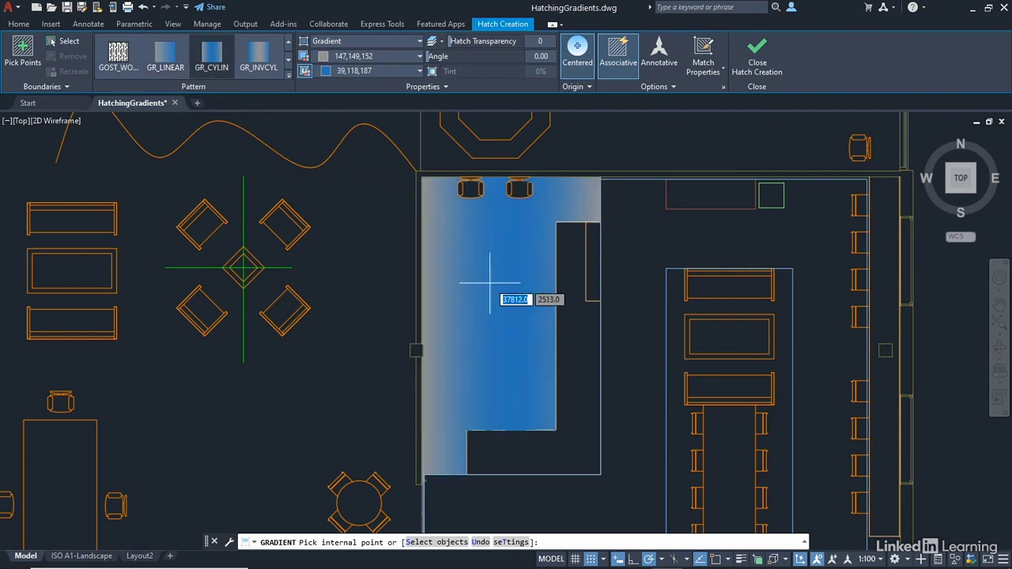
{"action": "left_click", "coordinate": [287, 63]}
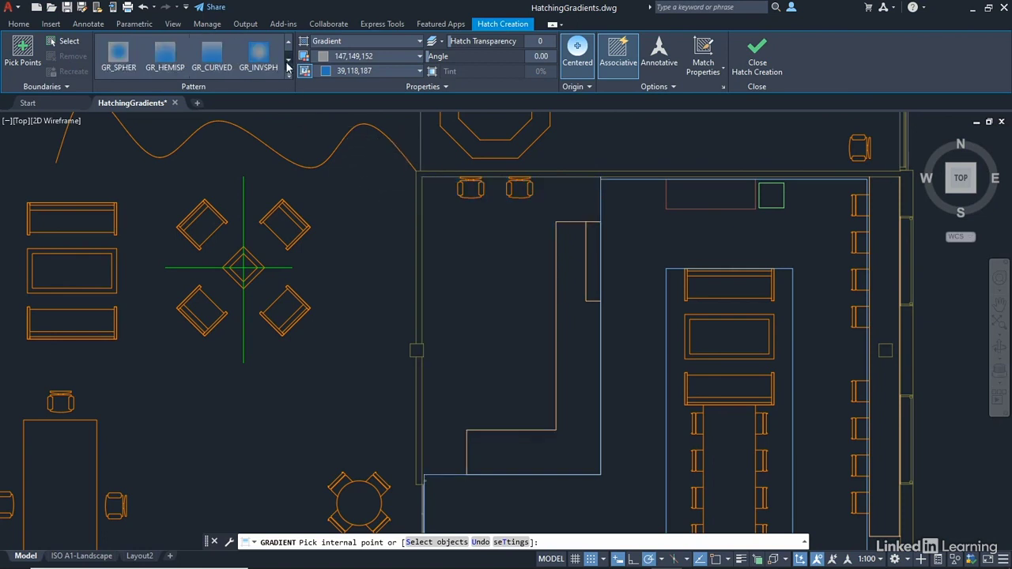
{"action": "left_click", "coordinate": [287, 64]}
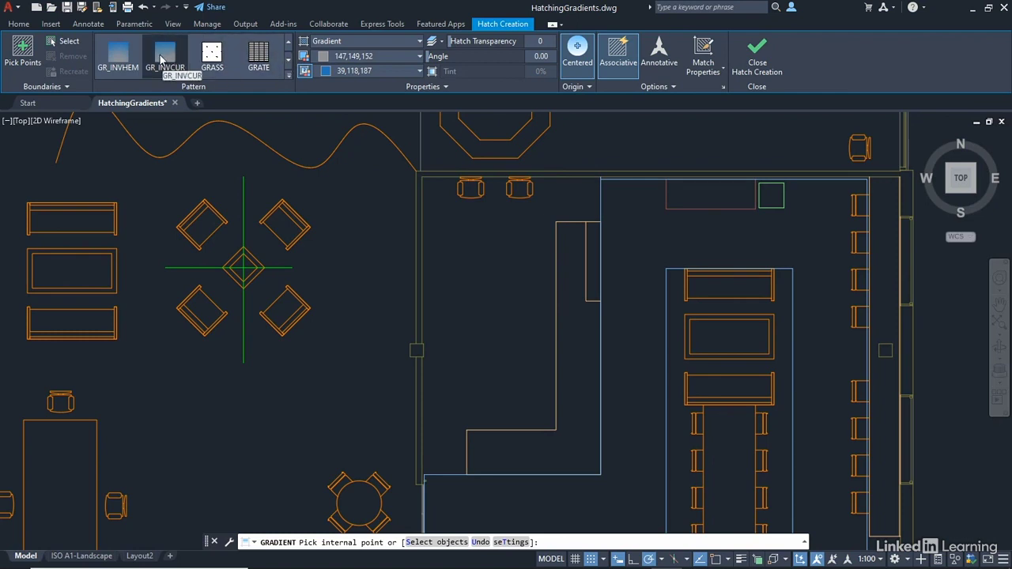
{"action": "left_click", "coordinate": [162, 59]}
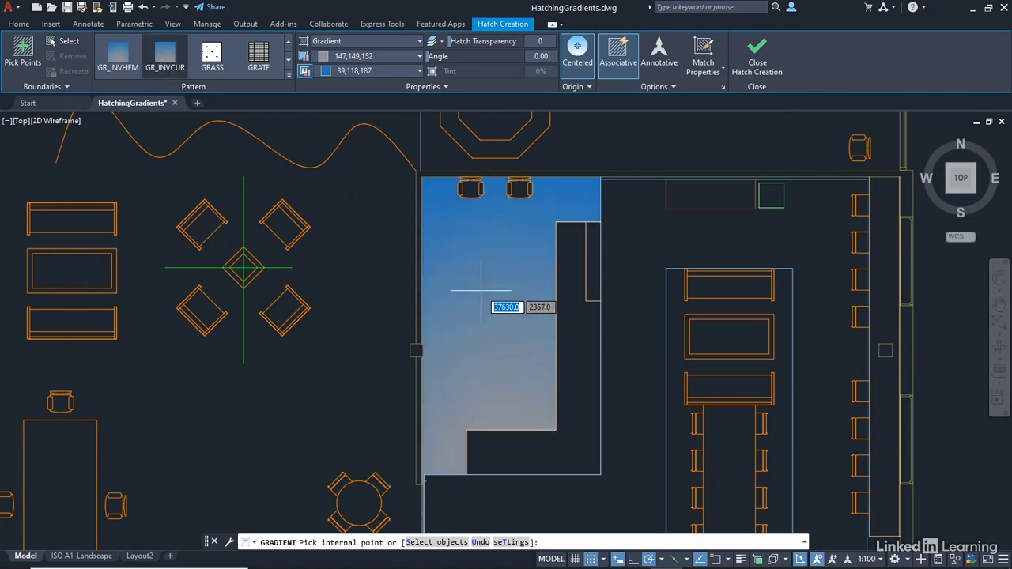
Apply the GR_INVCUR gradient inside the room with the L-shaped counter and finish the Gradient command
{"action": "left_click", "coordinate": [480, 290]}
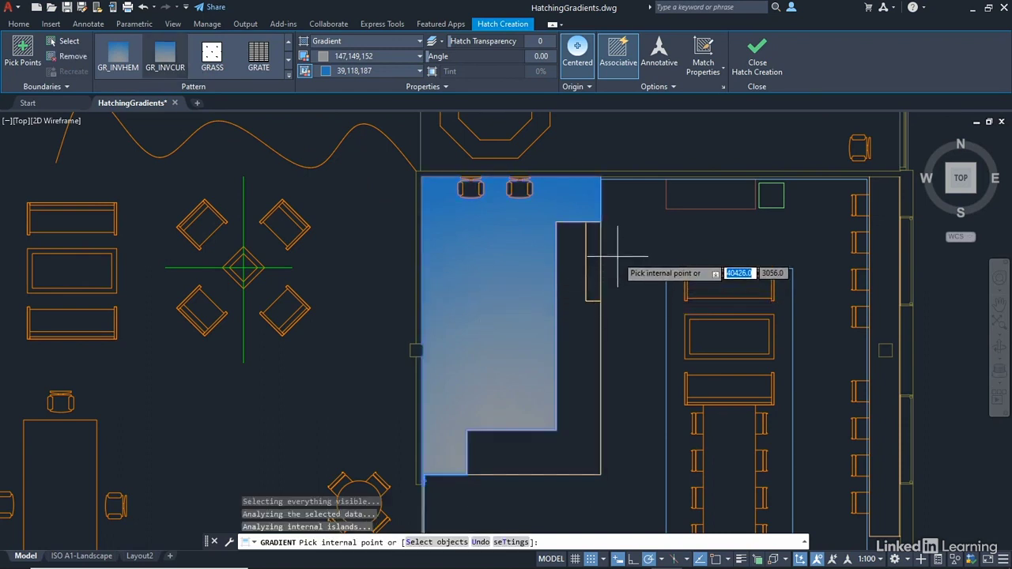
{"action": "key", "text": "Return"}
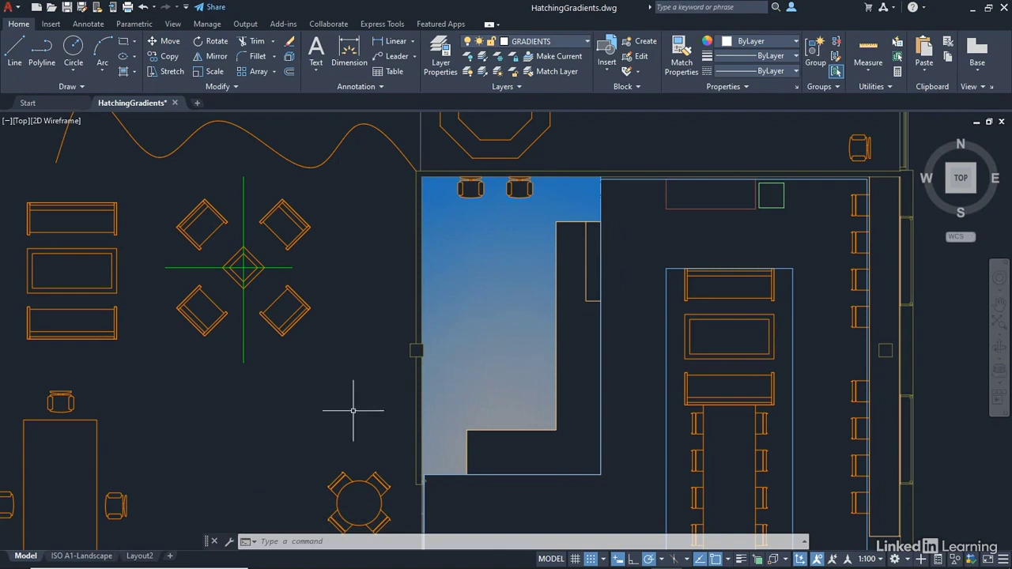
Thaw the grid layers Z-030-M_GRID and Z-033_T_GRIDREF, with the whole floor plan in view
{"action": "middle_click", "coordinate": [255, 392]}
{"action": "middle_click", "coordinate": [256, 391]}
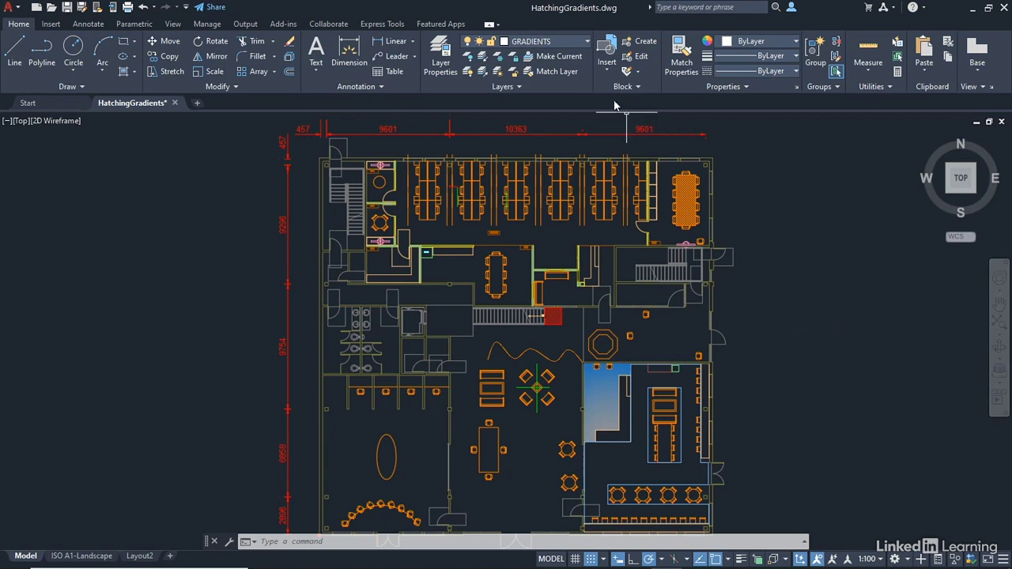
{"action": "left_click", "coordinate": [562, 41]}
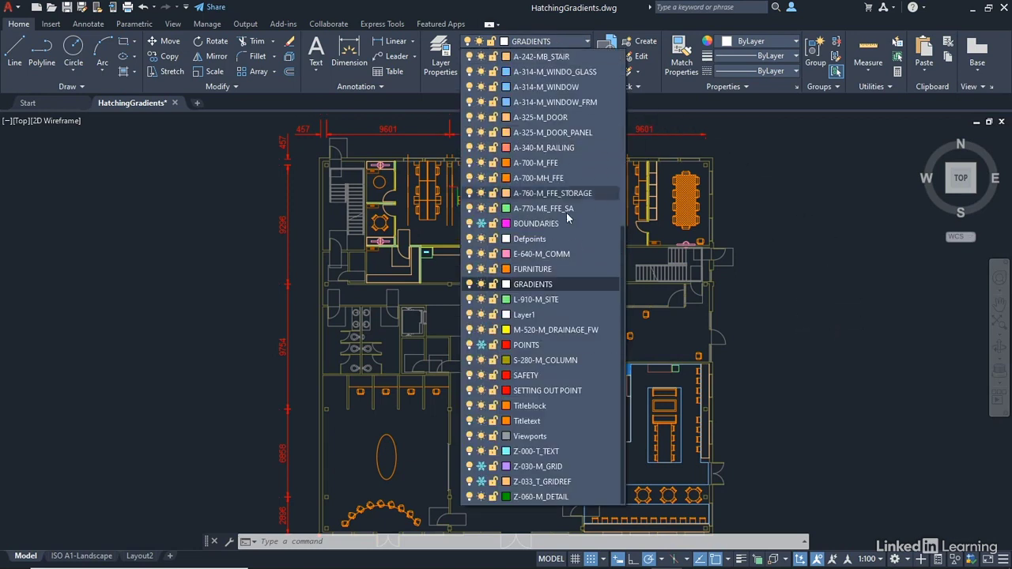
{"action": "left_click", "coordinate": [481, 468]}
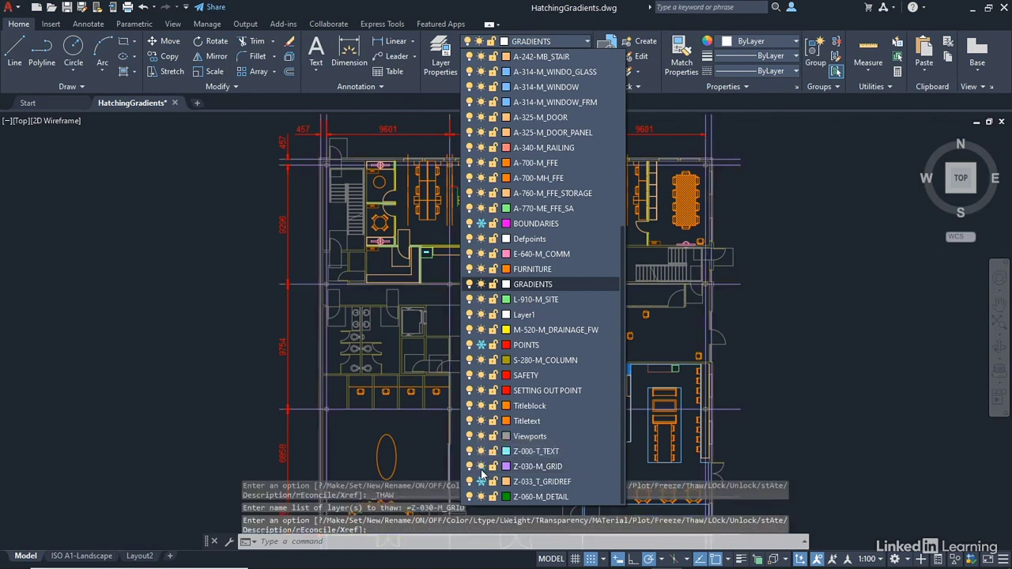
{"action": "left_click", "coordinate": [482, 482]}
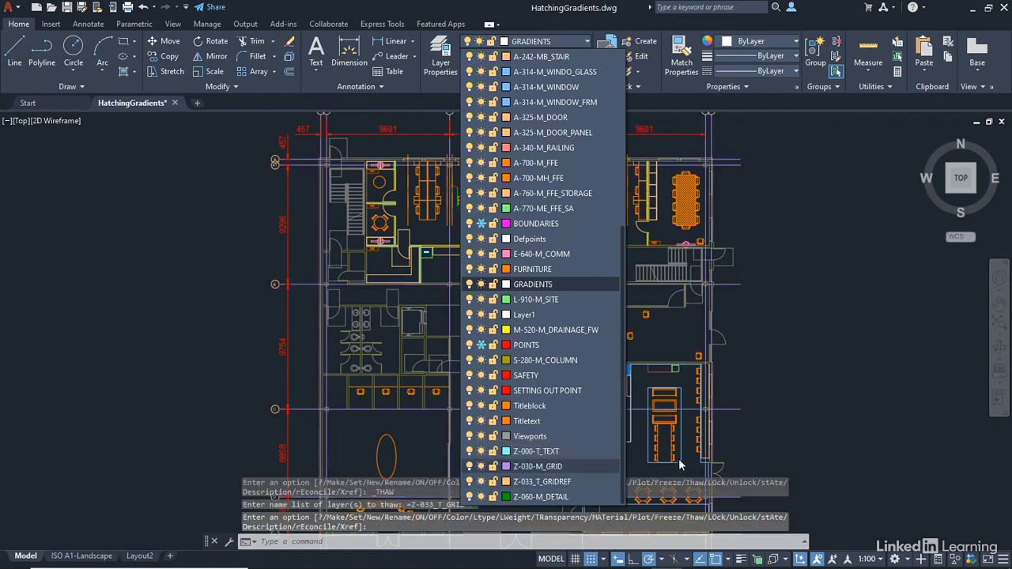
{"action": "left_click", "coordinate": [817, 353]}
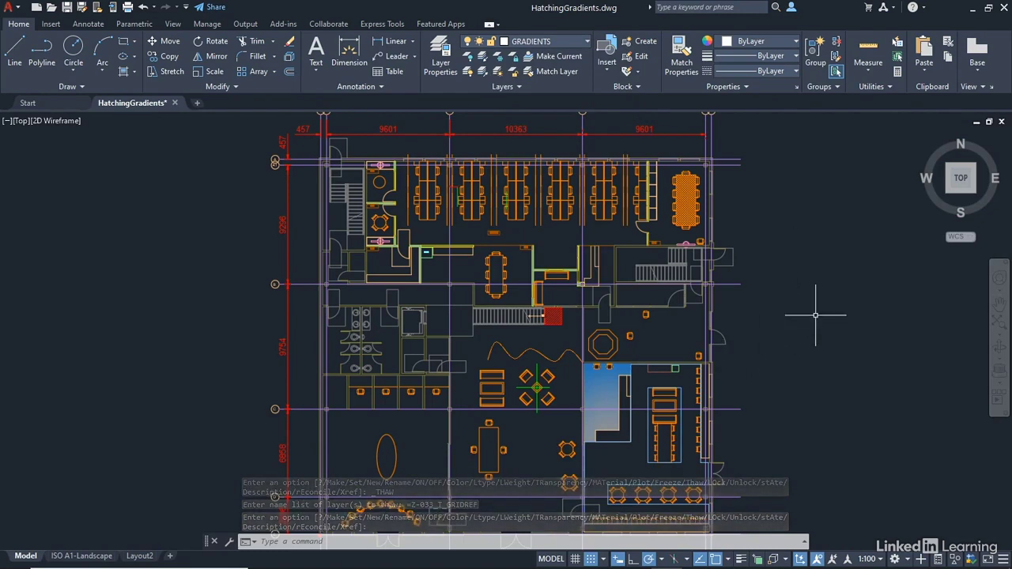
{"action": "scroll", "coordinate": [815, 316], "scroll_direction": "down", "scroll_amount": 2}
{"action": "scroll", "coordinate": [816, 316], "scroll_direction": "up", "scroll_amount": 2}
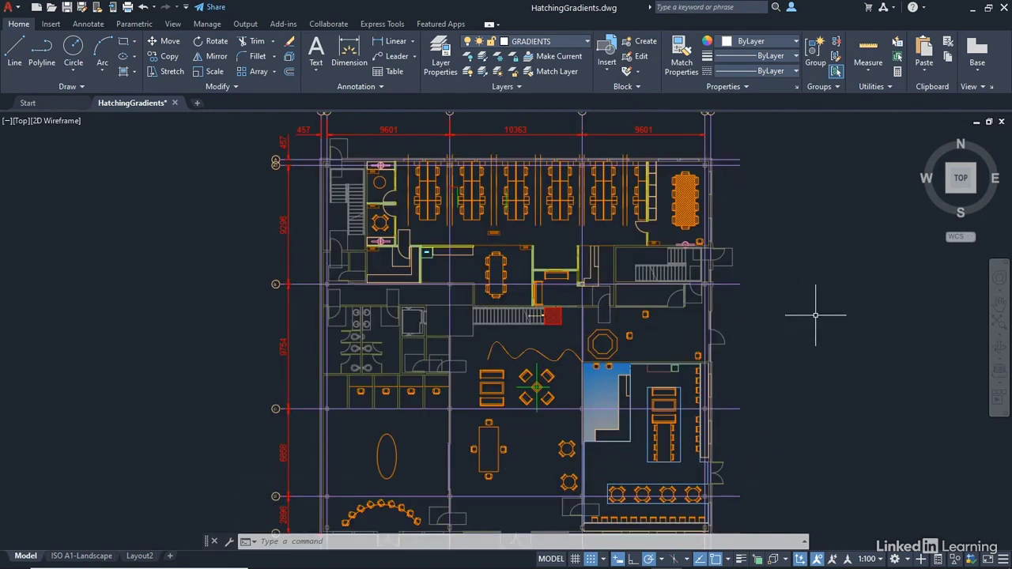